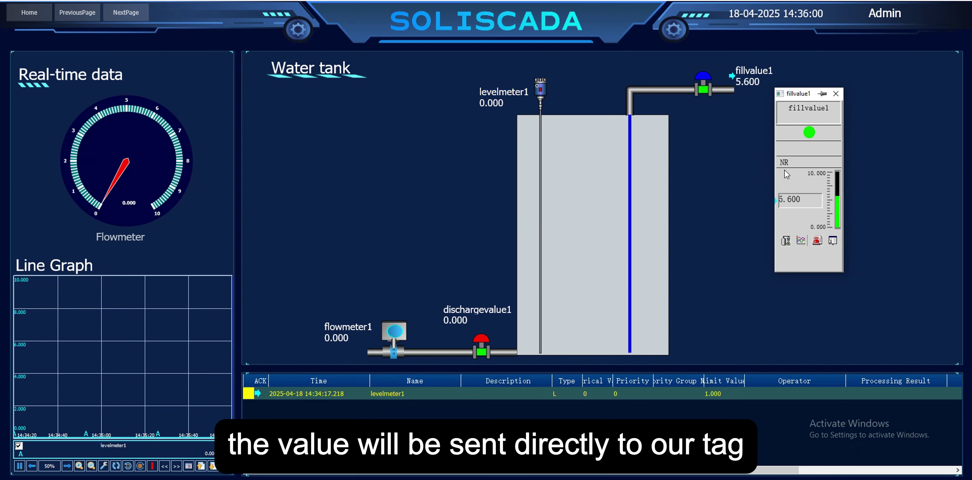
- Reopen the fillvalue1 faceplate on the water tank screen, write a control value of 7.8 and close the faceplate
left_click(837, 96)
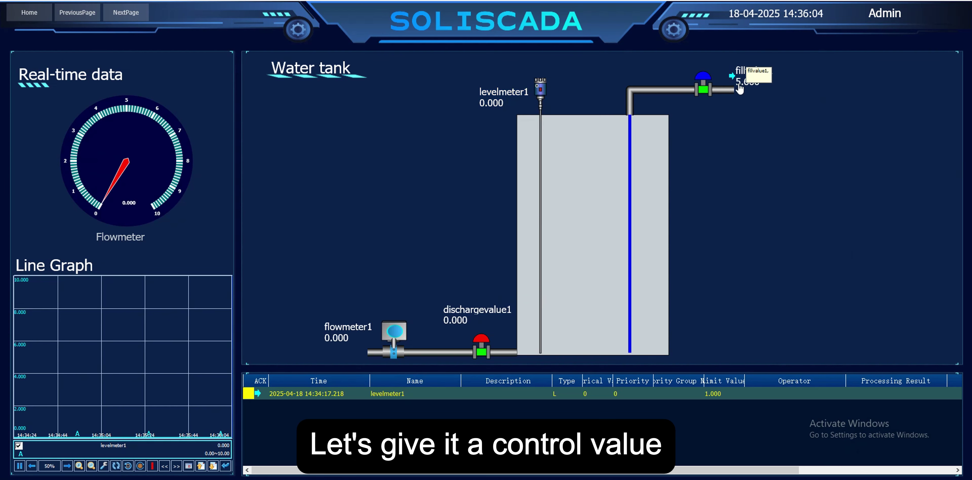
left_click(746, 78)
left_click(798, 199)
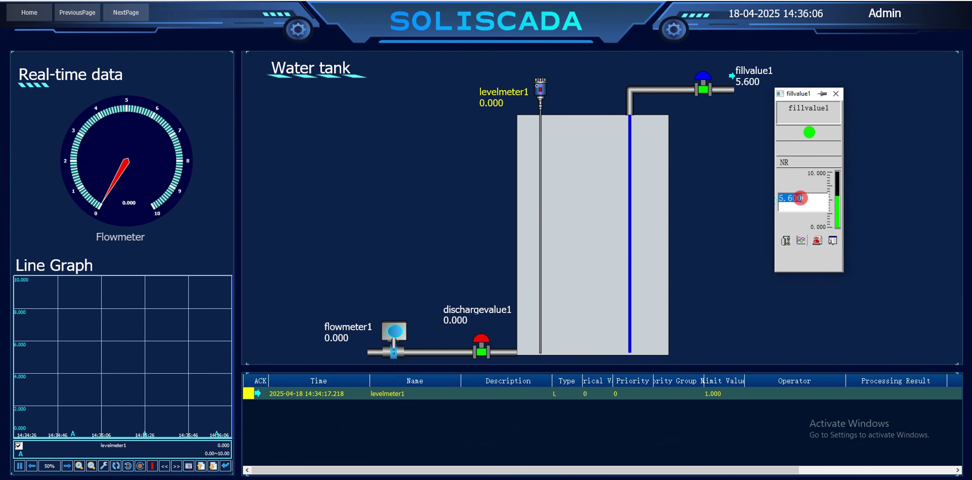
type("7.8")
key("Return")
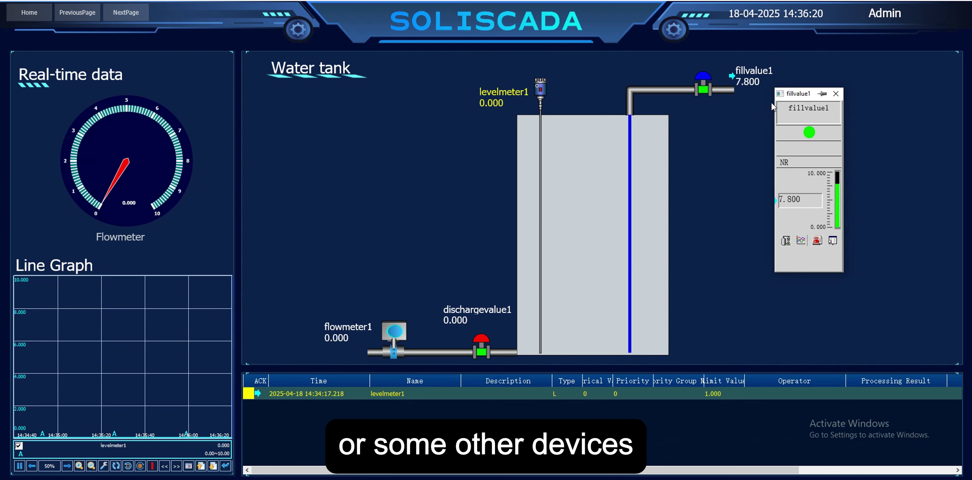
left_click(837, 94)
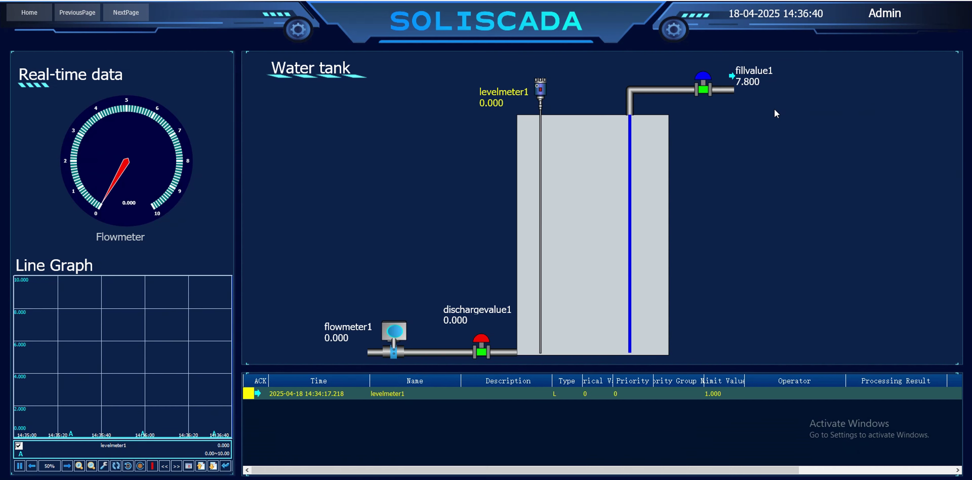
- Switch to VxExplorer and, in the Tag Second Confirm settings, enable second confirmation for all tag groups under Team0001
key("super")
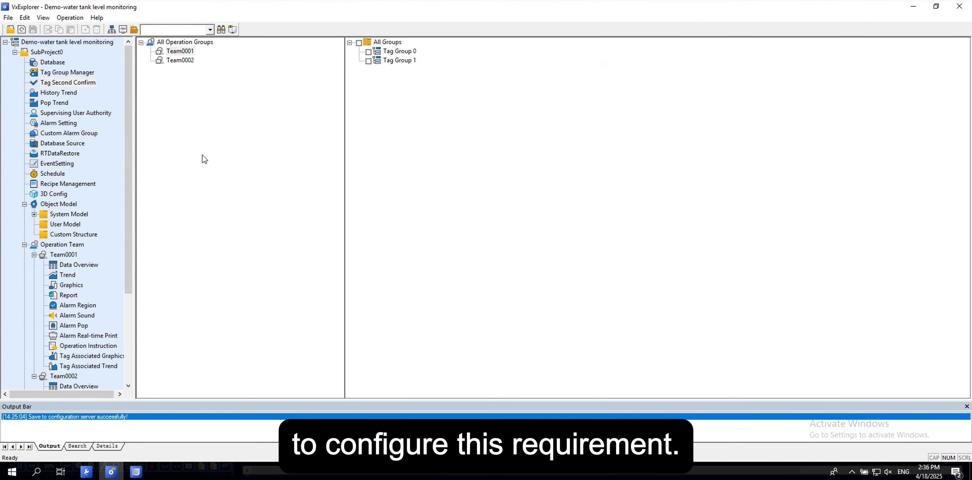
left_click(68, 72)
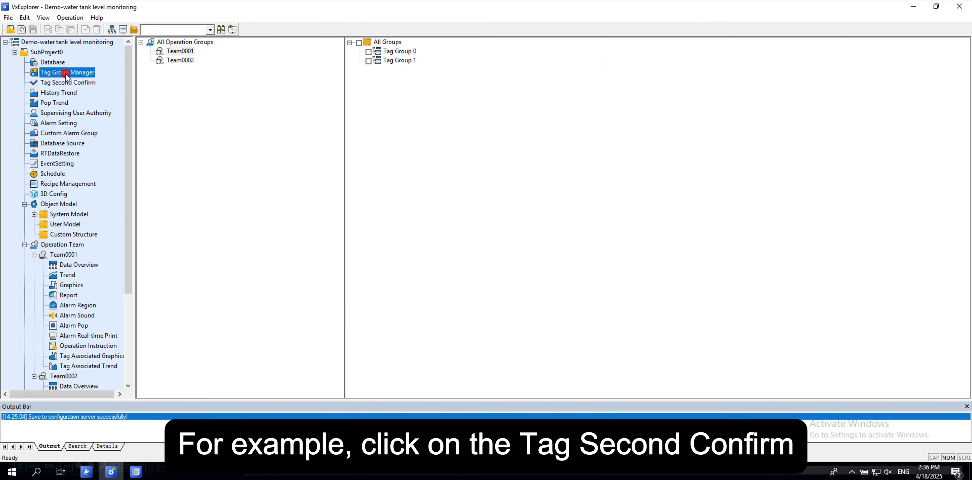
left_click(69, 86)
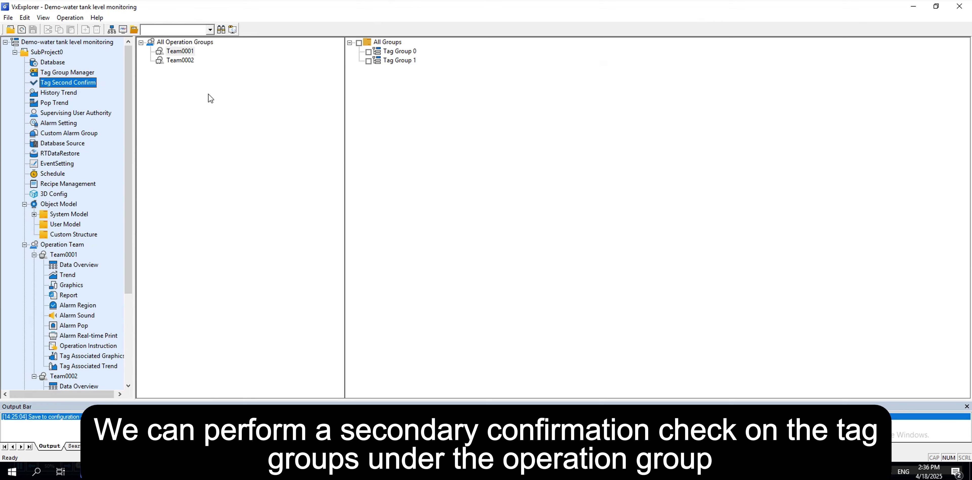
left_click(183, 53)
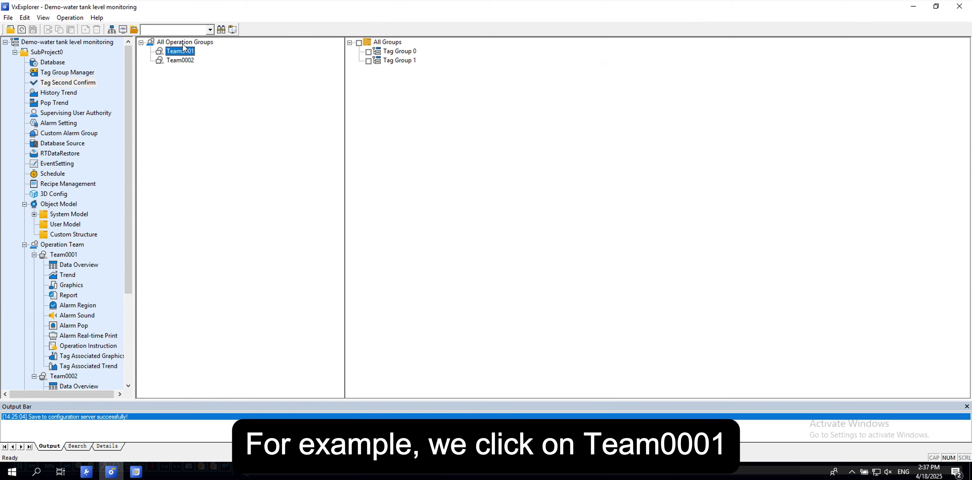
left_click(71, 285)
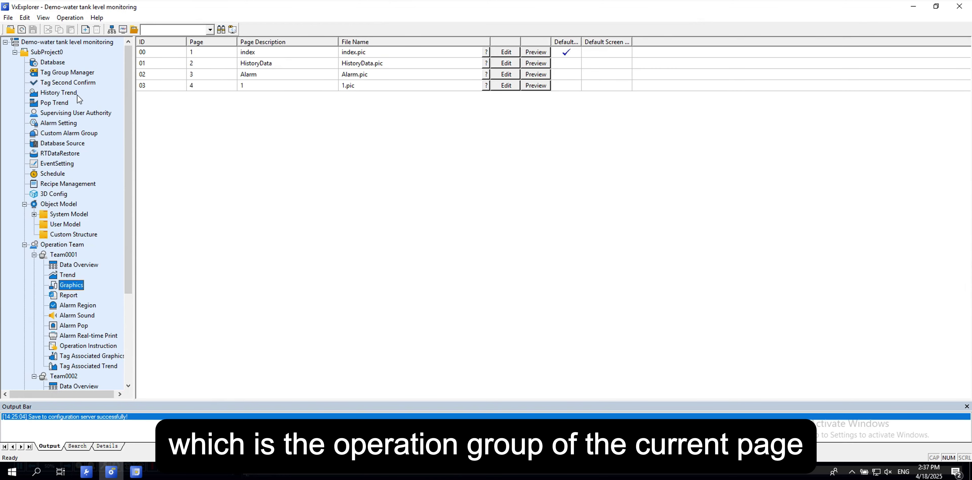
left_click(60, 73)
left_click(88, 84)
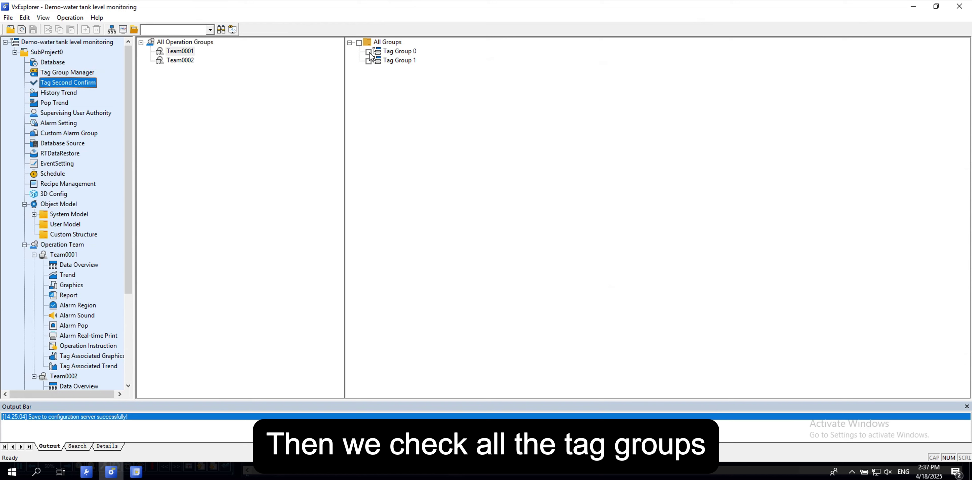
left_click(359, 43)
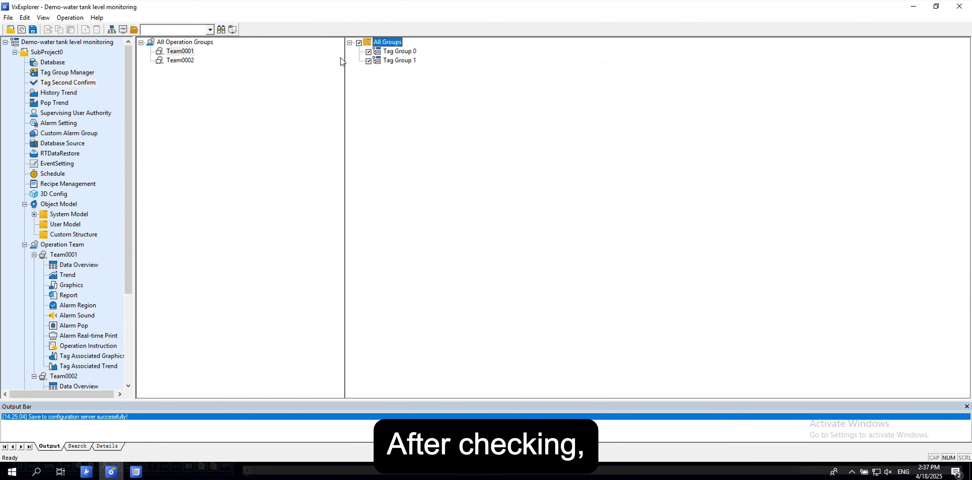
- Save the configuration, publish it online to Server_1 and exit the Configuration Publish dialog
left_click(33, 29)
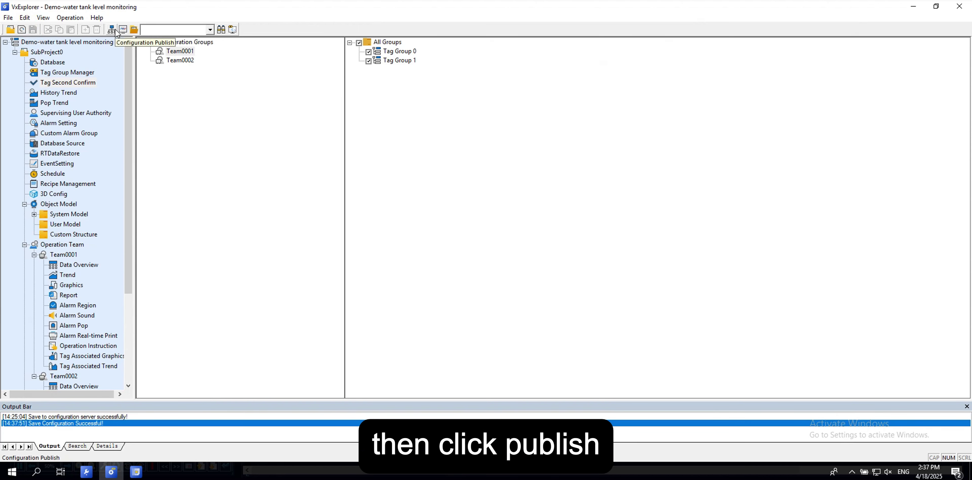
left_click(113, 29)
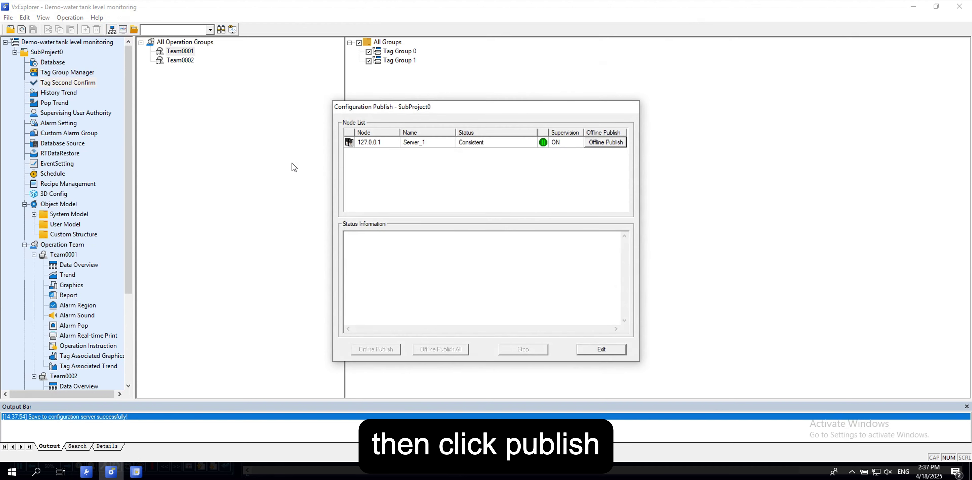
left_click(382, 351)
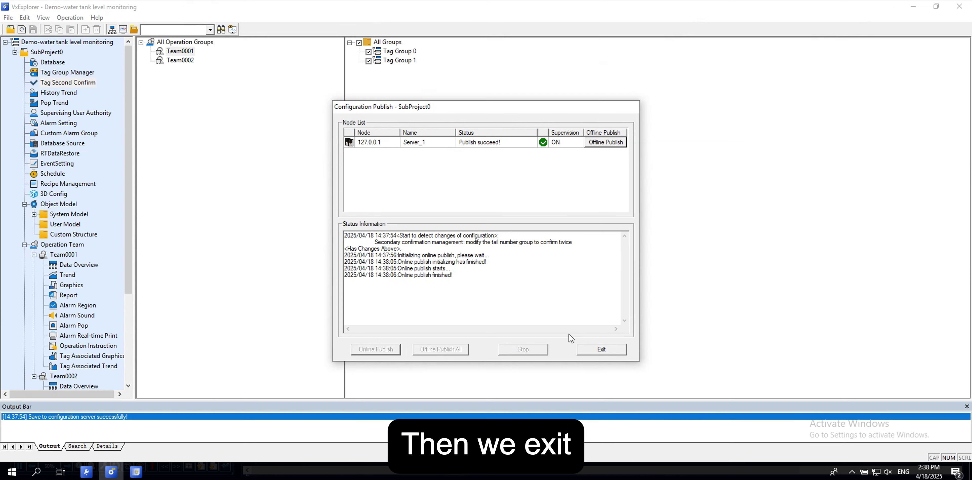
left_click(602, 349)
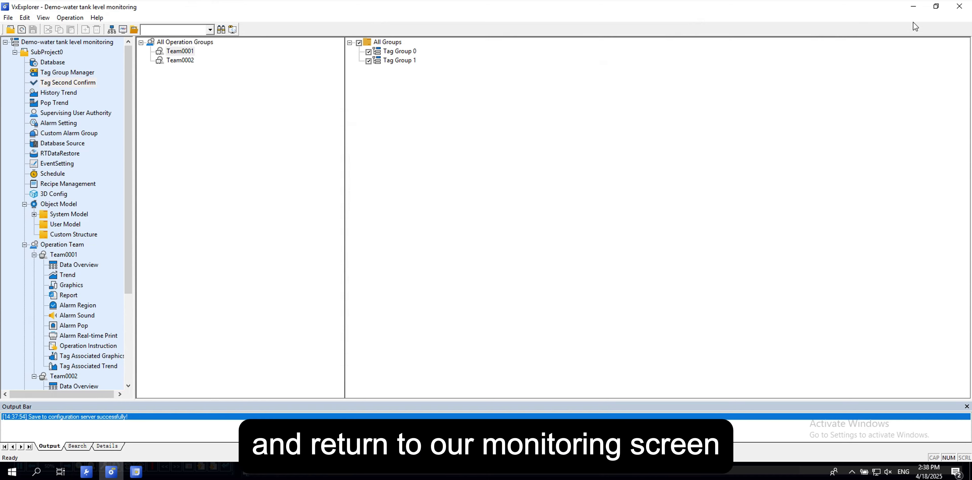
- Return to the SOLISCADA monitoring screen and submit a control value of 1.2 for fillvalue1
left_click(912, 7)
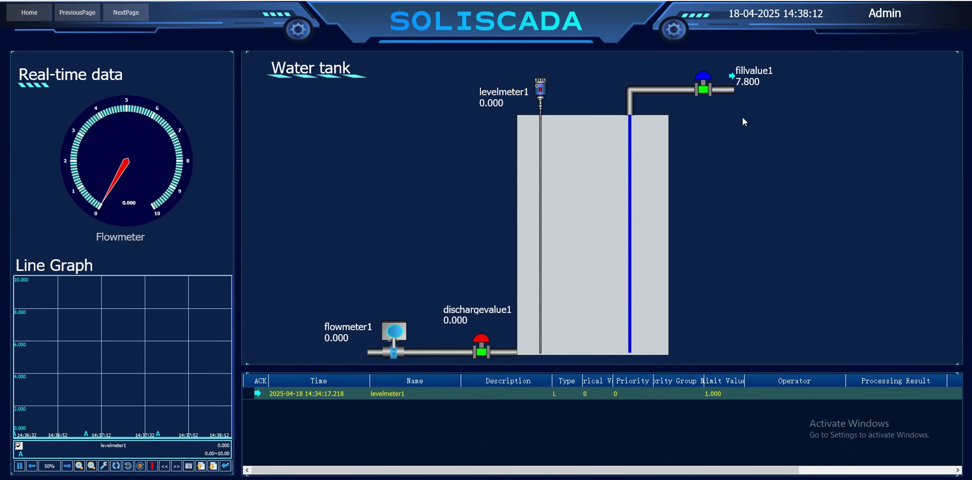
left_click(752, 86)
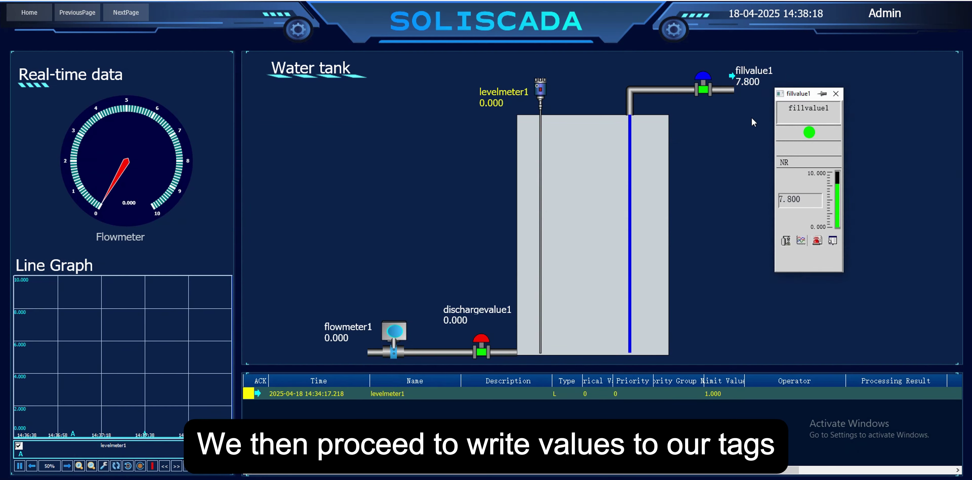
left_click(803, 198)
type("1.2")
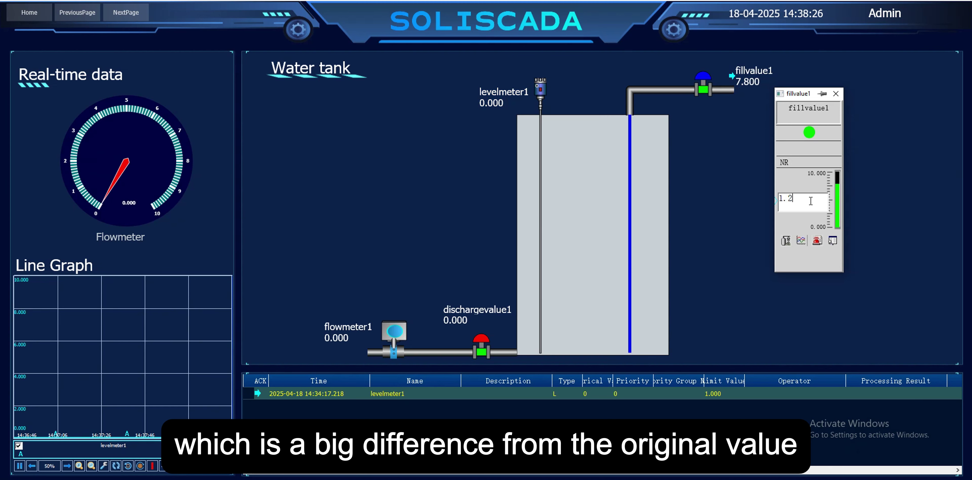
key("Return")
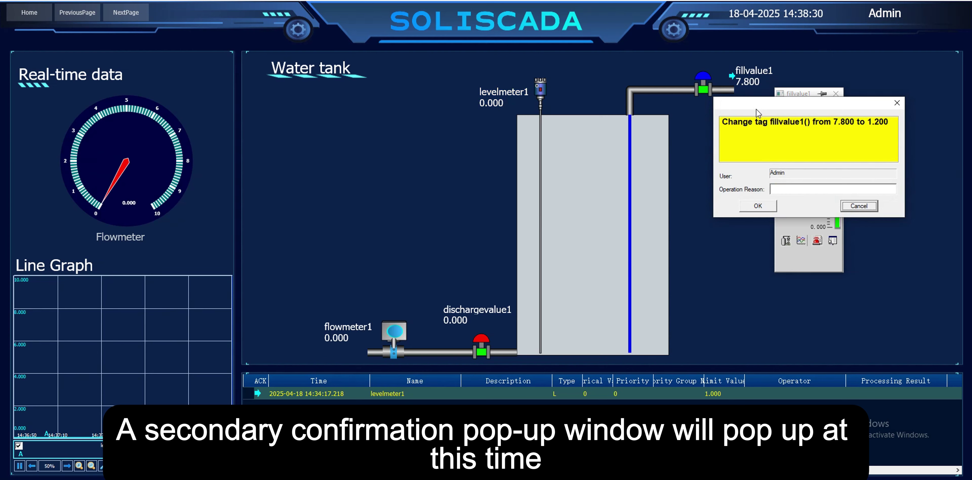
- Confirm the fillvalue1 change with the operation reason "yes" and close its faceplate
left_click_drag(756, 110, 632, 127)
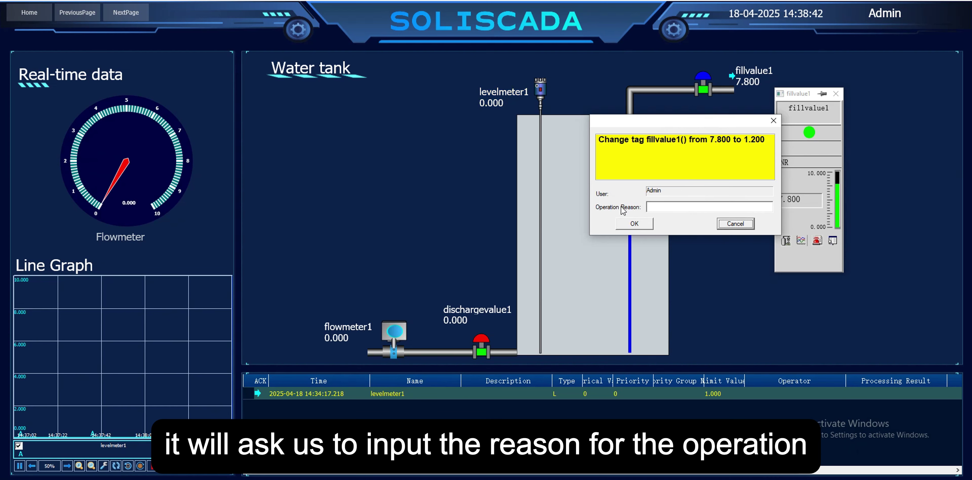
left_click(665, 205)
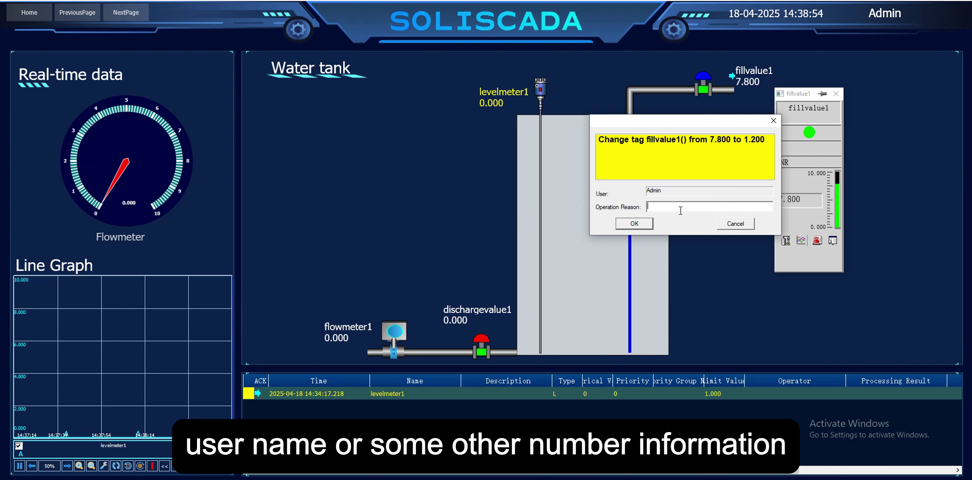
type("yes")
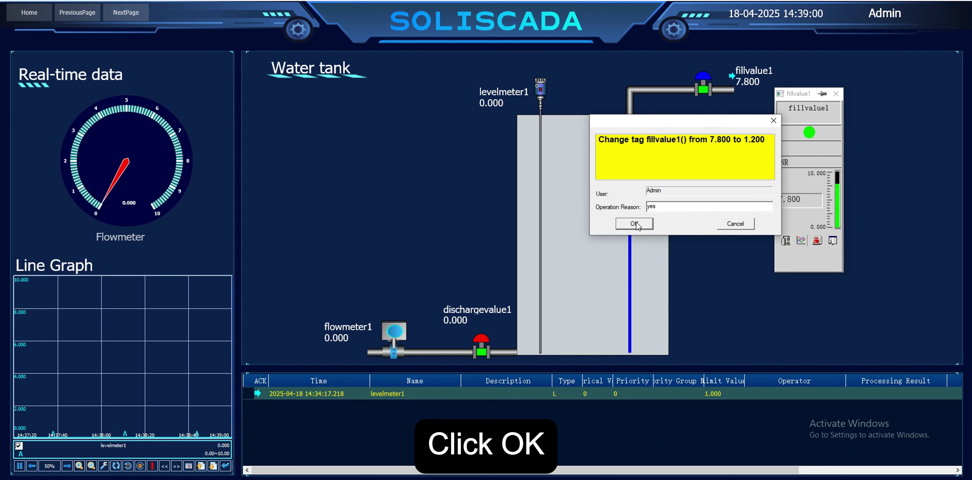
left_click(634, 224)
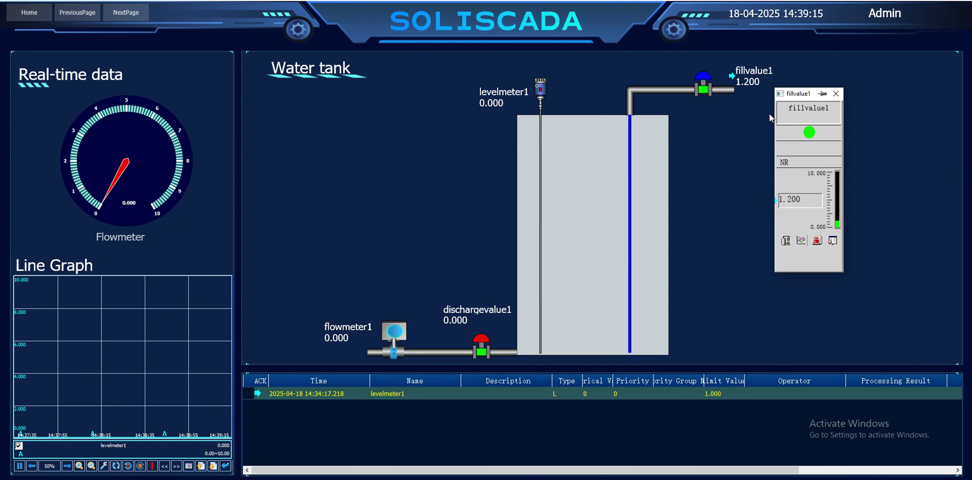
left_click(836, 94)
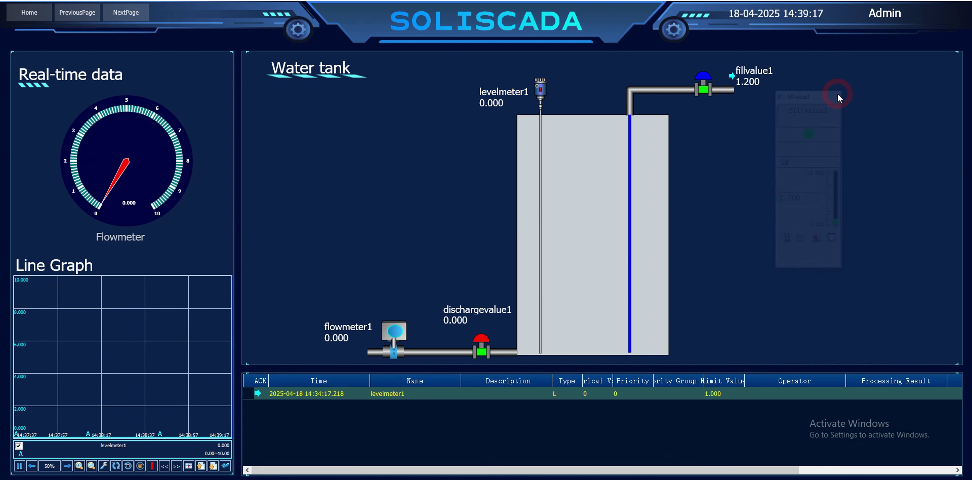
- Write a value of 9.0 to dischargevalue1 and confirm the change with the operation reason "discharge"
left_click(458, 319)
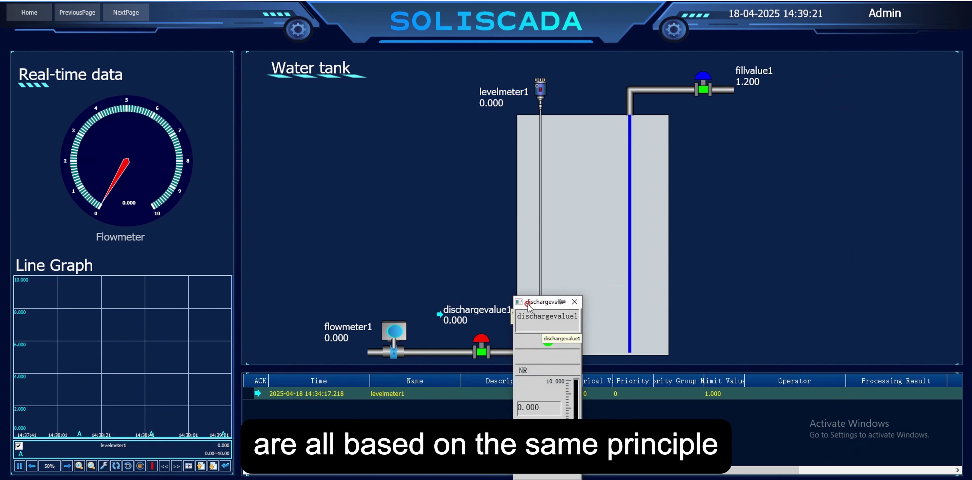
left_click_drag(526, 298, 707, 159)
left_click(716, 262)
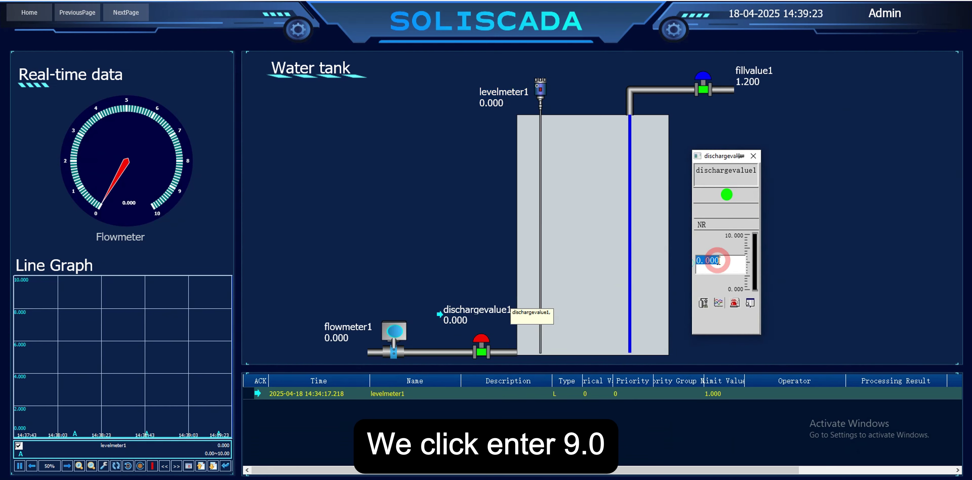
type("9.0")
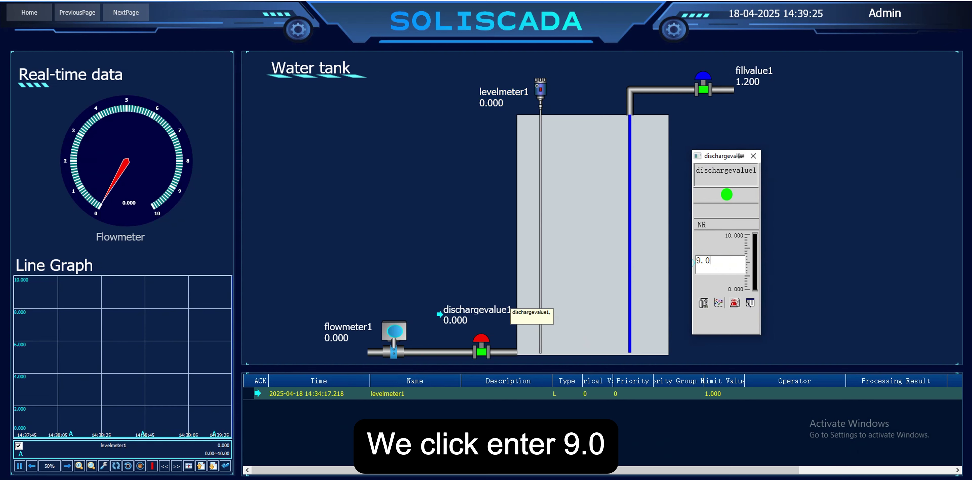
key("Return")
left_click(710, 252)
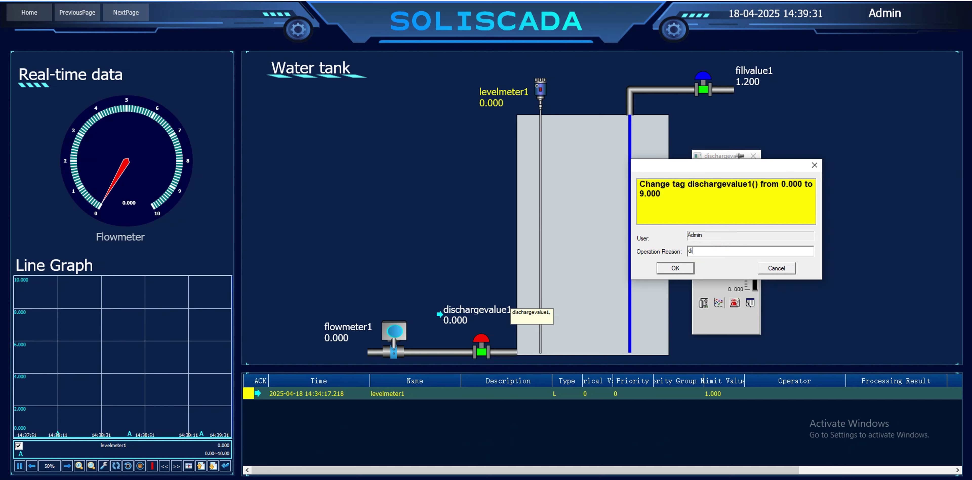
type("discharge")
left_click(684, 267)
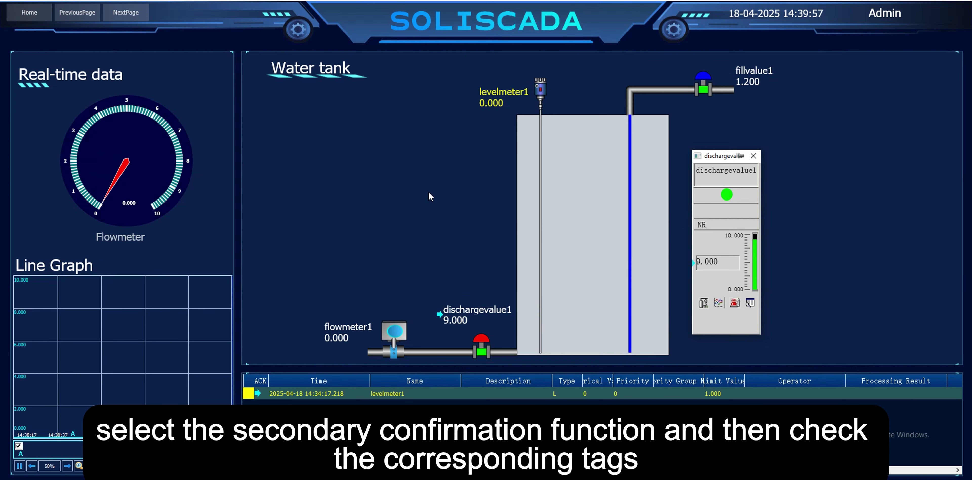
- Switch back to VxExplorer and review the Tag Second Confirm settings with their checked tag groups
key("alt+Tab")
left_click(55, 84)
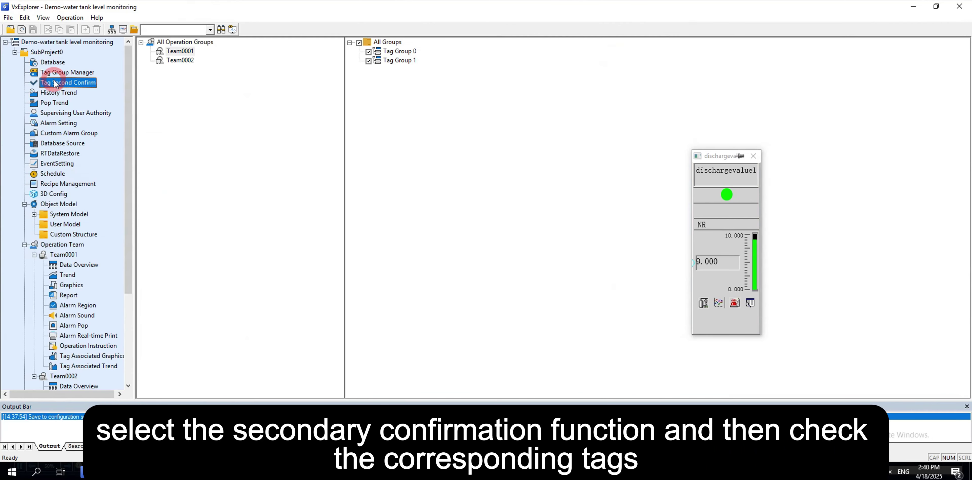